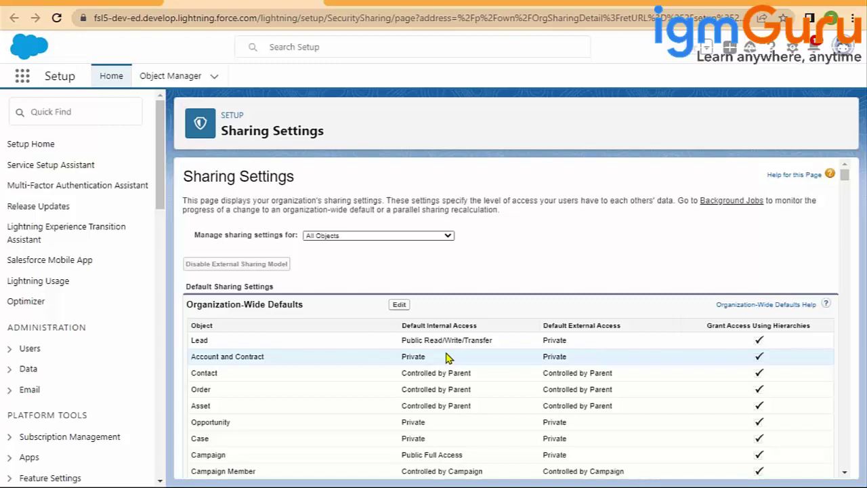
- Filter Setup Quick Find with 'role' to show the Roles entries
{"action": "left_click", "coordinate": [74, 112]}
{"action": "type", "text": "role"}
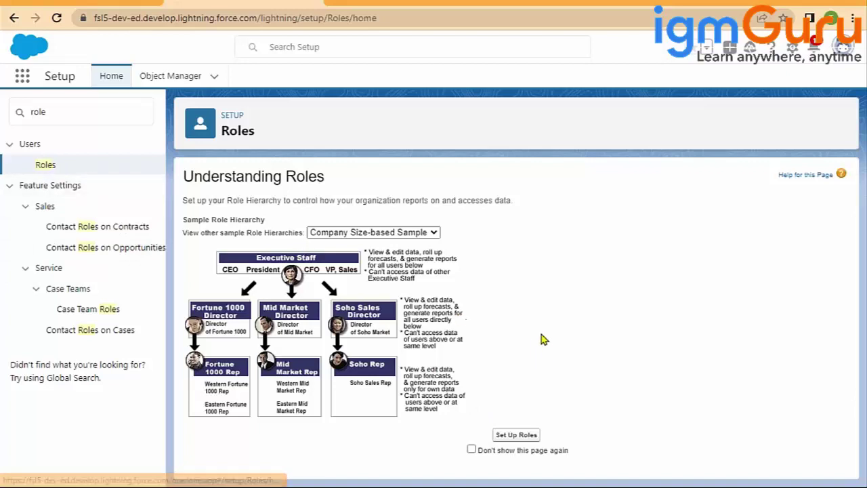
- Suppress the roles intro page, begin setting up roles, and expand the CEO branch
{"action": "left_click", "coordinate": [472, 450]}
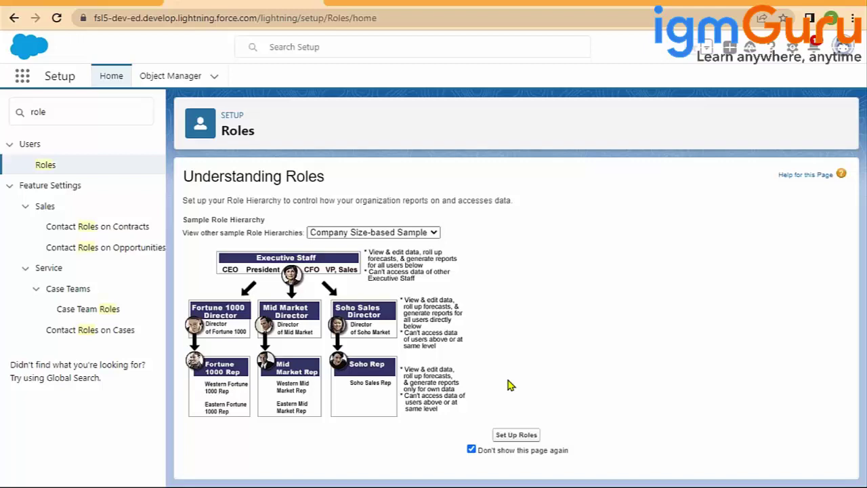
{"action": "left_click", "coordinate": [517, 435]}
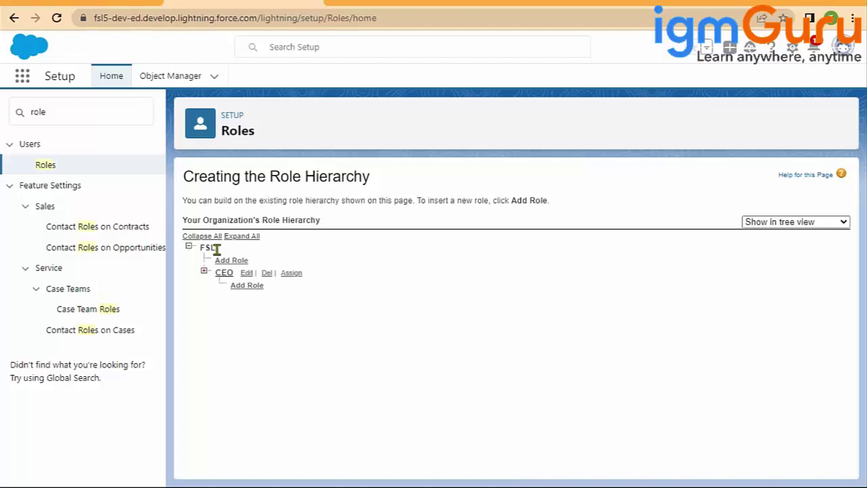
{"action": "left_click", "coordinate": [204, 271]}
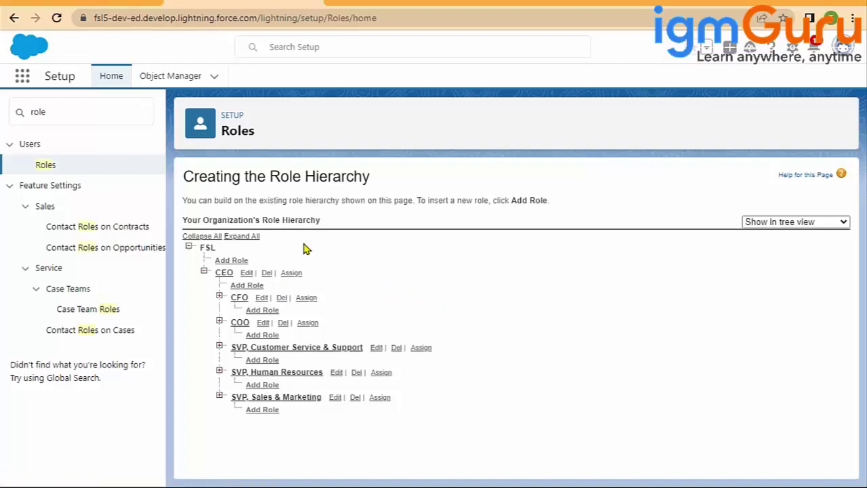
- Expand all roles, scan the full tree, then collapse the CEO branch
{"action": "left_click", "coordinate": [252, 238]}
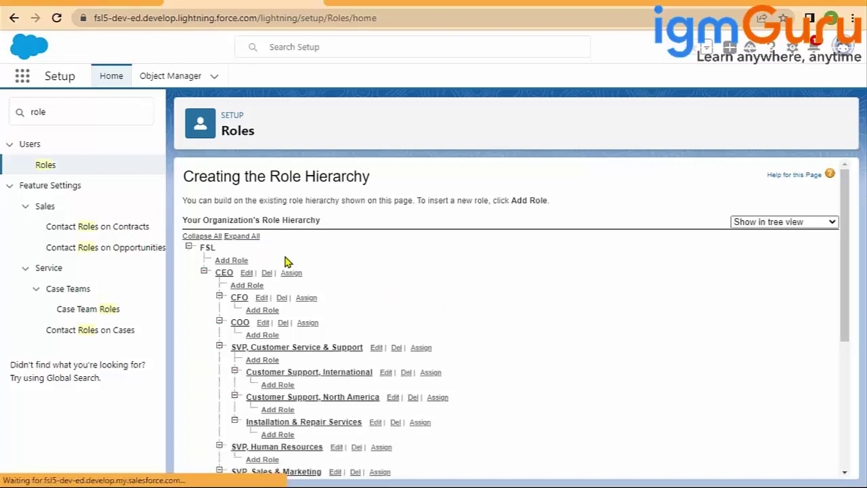
{"action": "scroll", "coordinate": [382, 328], "scroll_direction": "down", "scroll_amount": 4}
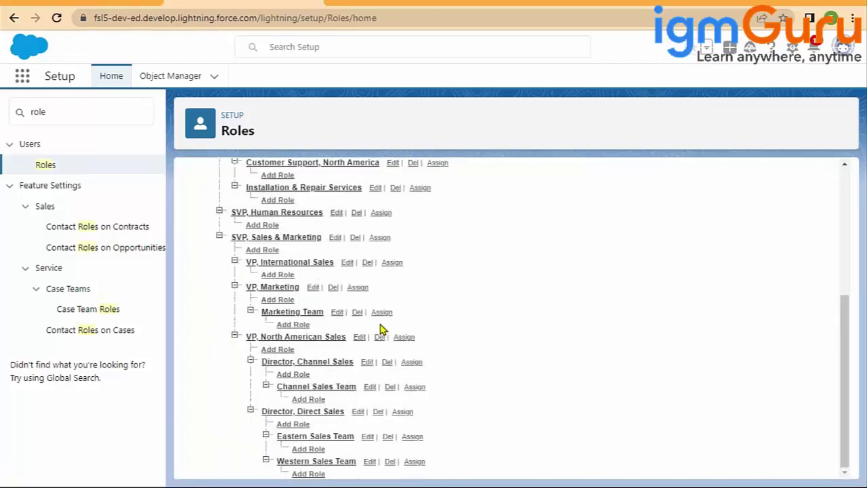
{"action": "scroll", "coordinate": [381, 328], "scroll_direction": "up", "scroll_amount": 4}
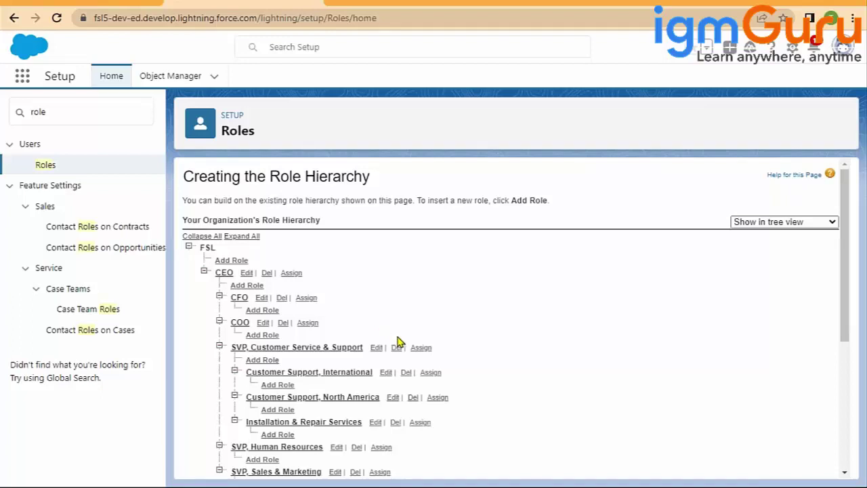
{"action": "left_click", "coordinate": [204, 271]}
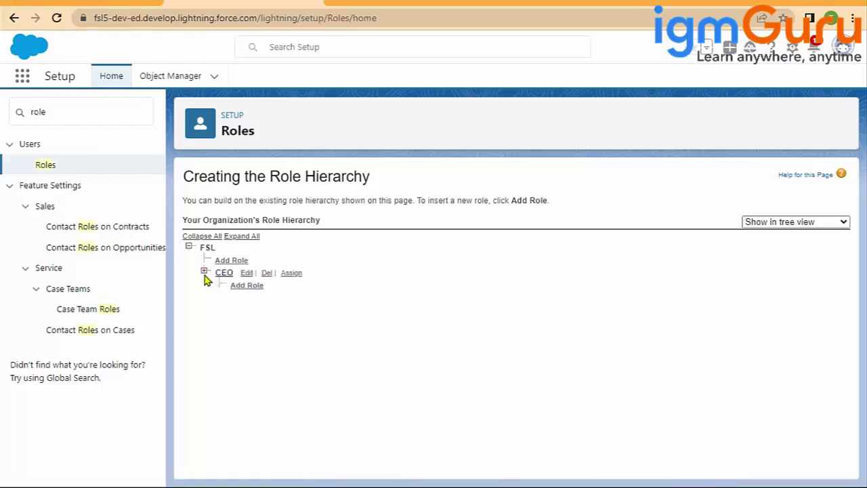
- Start a new role under CEO labelled CFO, letting Role Name auto-fill
{"action": "left_click", "coordinate": [247, 285]}
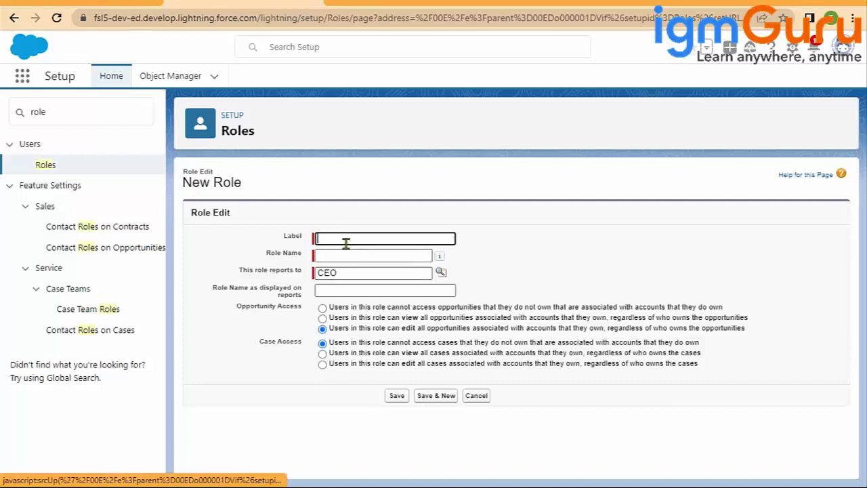
{"action": "type", "text": "CFO"}
{"action": "key", "text": "Tab"}
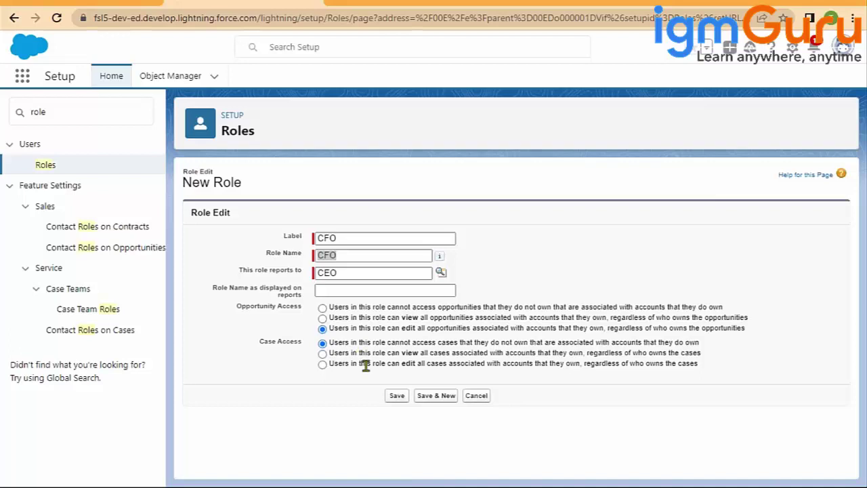
- After a rejected save, relabel the role 'Sales manager' and clear the duplicate CFO role name
{"action": "left_click", "coordinate": [400, 398]}
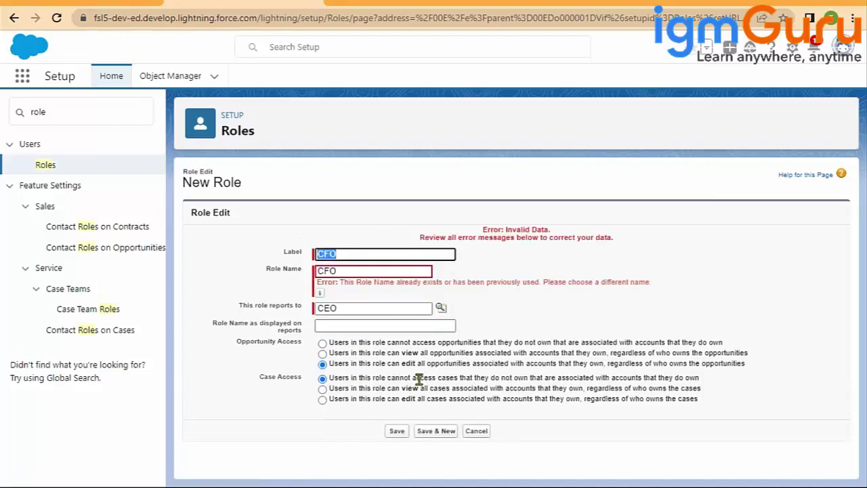
{"action": "left_click", "coordinate": [343, 252]}
{"action": "key", "text": "BackSpace"}
{"action": "key", "text": "BackSpace"}
{"action": "key", "text": "BackSpace"}
{"action": "type", "text": "Sales manager"}
{"action": "double_click", "coordinate": [384, 269]}
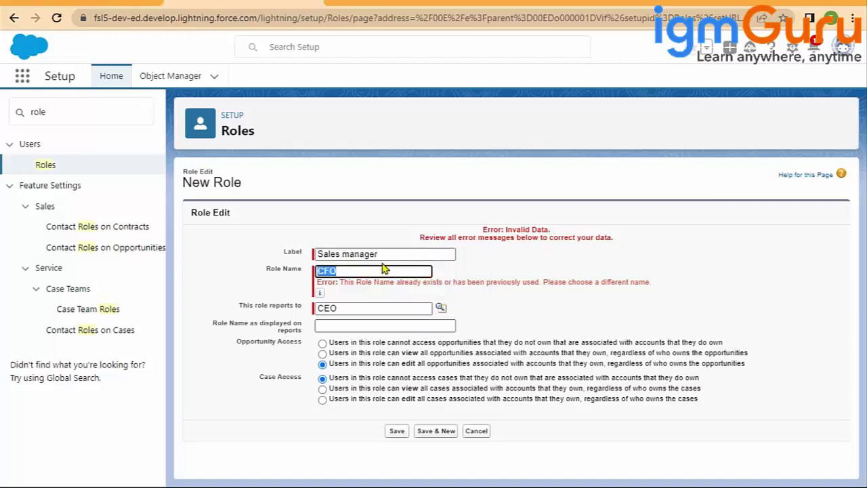
{"action": "key", "text": "BackSpace"}
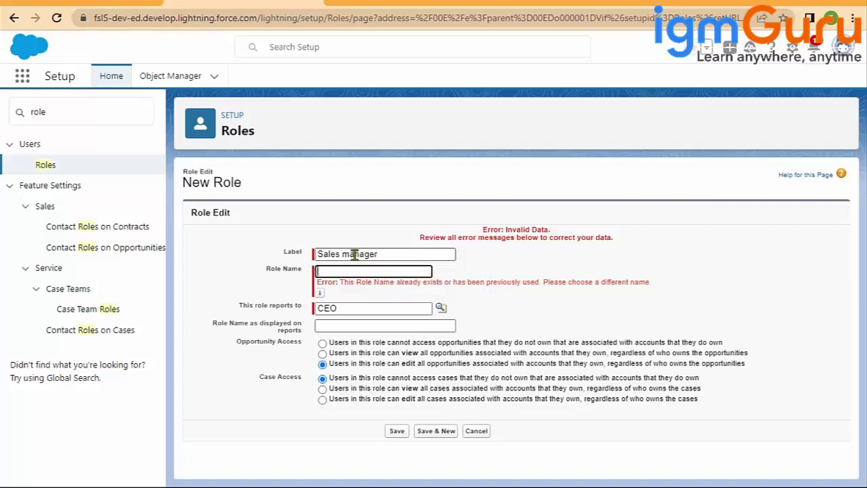
- Correct the label to 'Sales Manager', auto-fill Role Name Sales_Manager, and save the role
{"action": "left_click", "coordinate": [351, 254]}
{"action": "key", "text": "BackSpace"}
{"action": "type", "text": "M"}
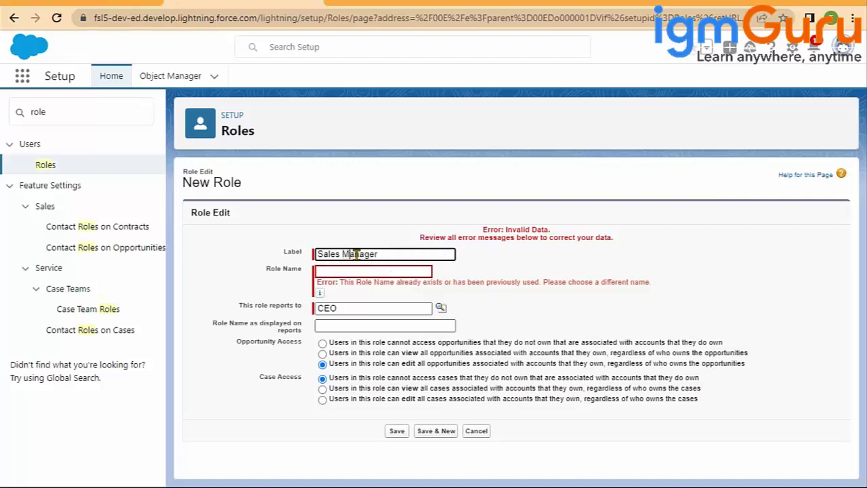
{"action": "left_click_drag", "start_coordinate": [387, 254], "coordinate": [315, 254]}
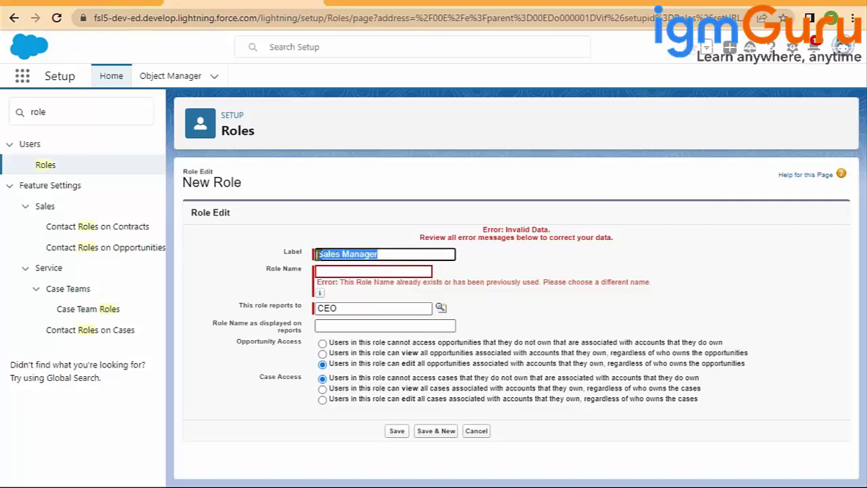
{"action": "left_click", "coordinate": [327, 273]}
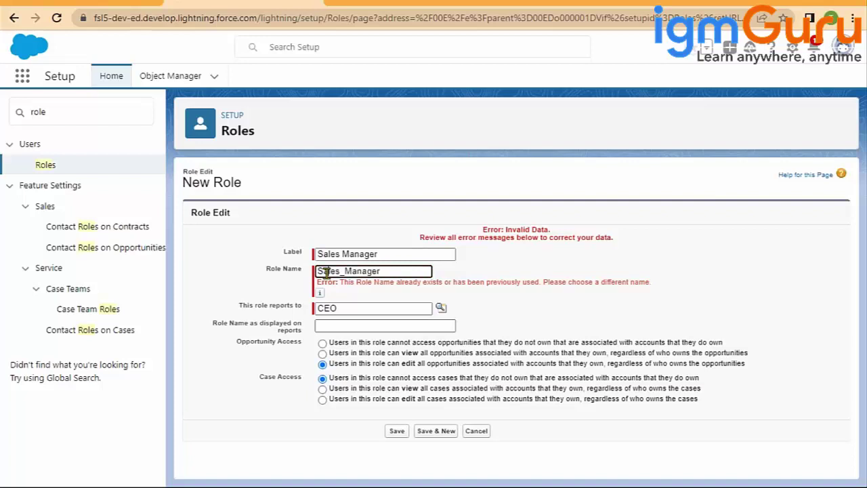
{"action": "left_click", "coordinate": [397, 432]}
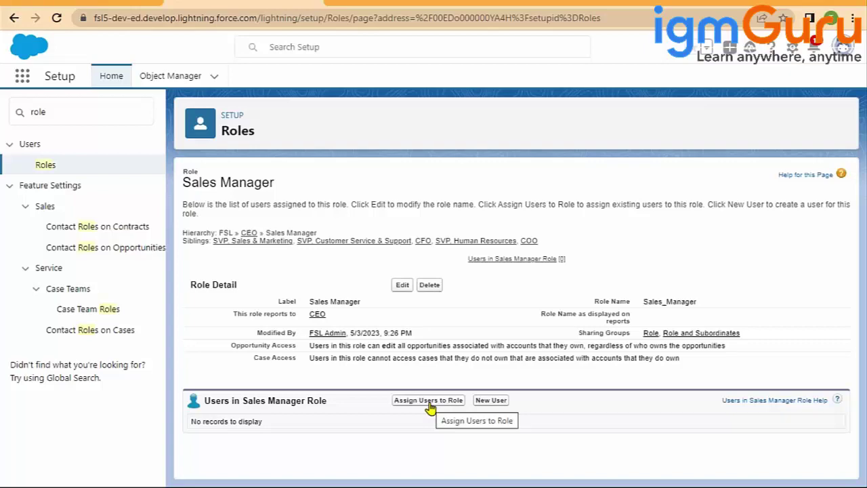
- Open the assign-users page for Sales Manager, keeping Sales Manager as the search group
{"action": "left_click", "coordinate": [430, 401]}
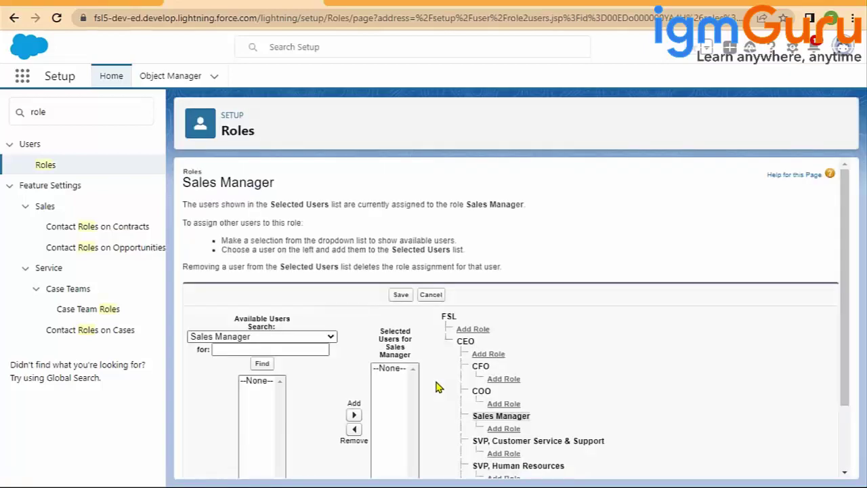
{"action": "scroll", "coordinate": [430, 346], "scroll_direction": "down", "scroll_amount": 2}
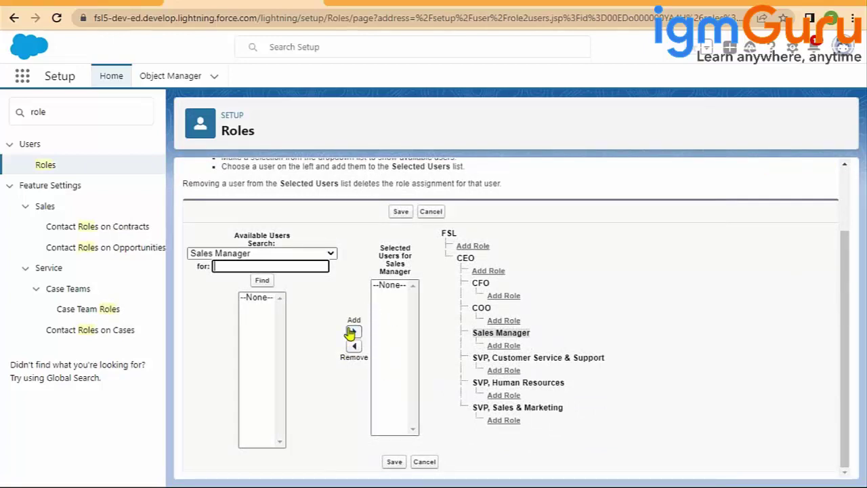
{"action": "left_click", "coordinate": [332, 255]}
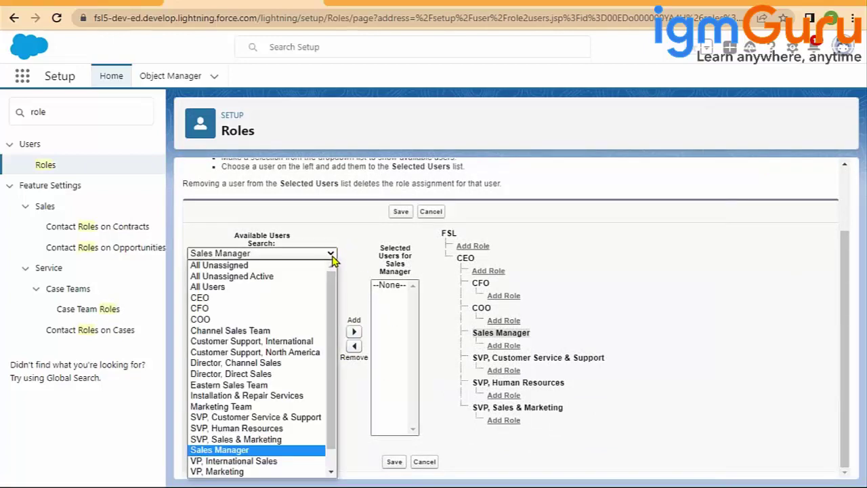
{"action": "left_click", "coordinate": [332, 257]}
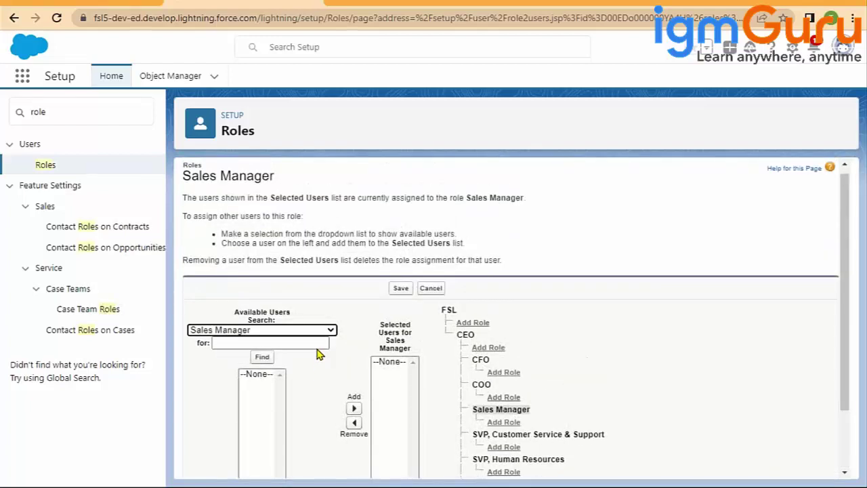
- Search for users matching 'FSI', which returns no available users
{"action": "left_click", "coordinate": [309, 345]}
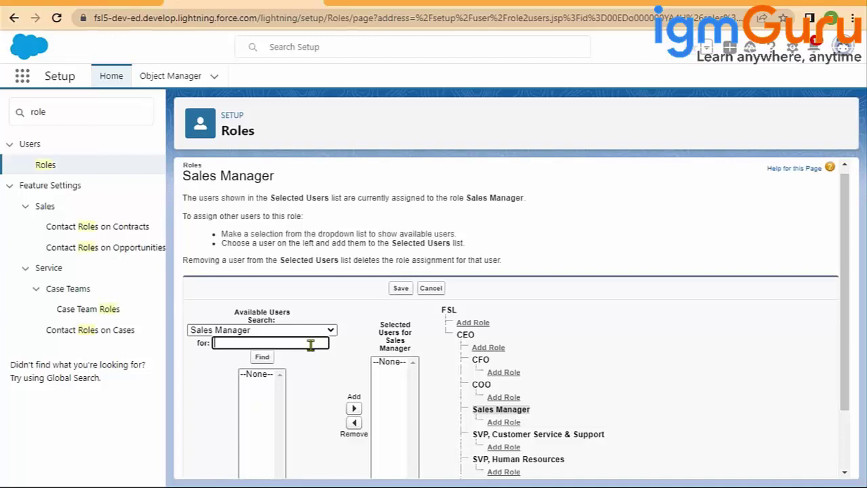
{"action": "type", "text": "FSI"}
{"action": "left_click", "coordinate": [262, 357]}
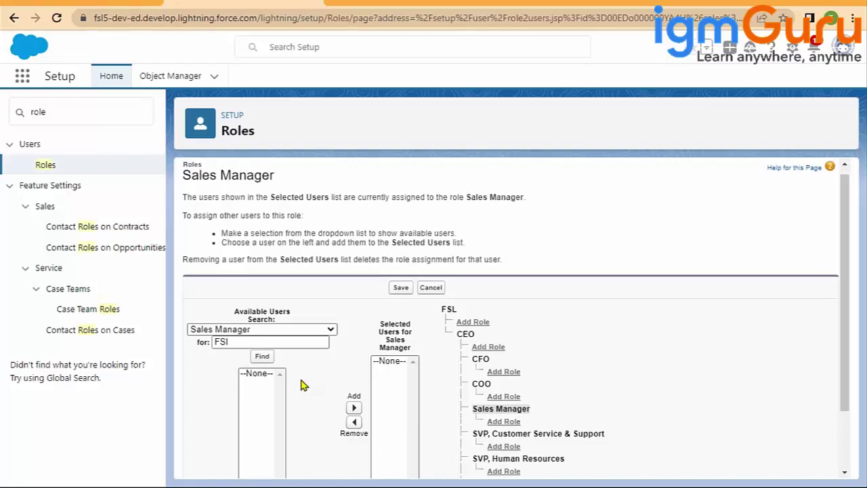
{"action": "scroll", "coordinate": [303, 385], "scroll_direction": "down", "scroll_amount": 2}
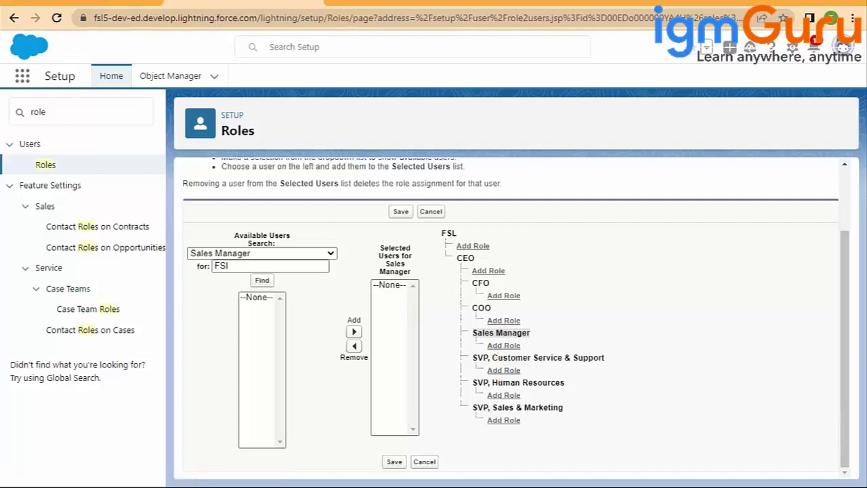
- Cancel a blank New Role form under SVP, Customer Service & Support
{"action": "left_click", "coordinate": [502, 371]}
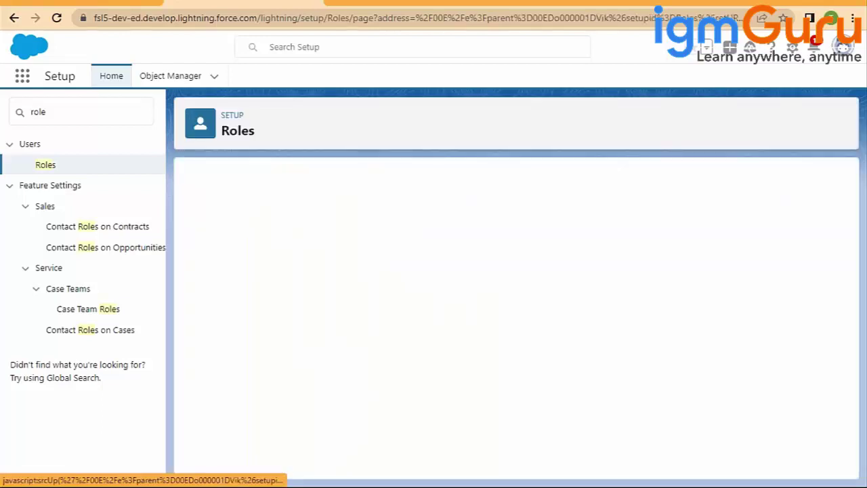
{"action": "left_click", "coordinate": [483, 396]}
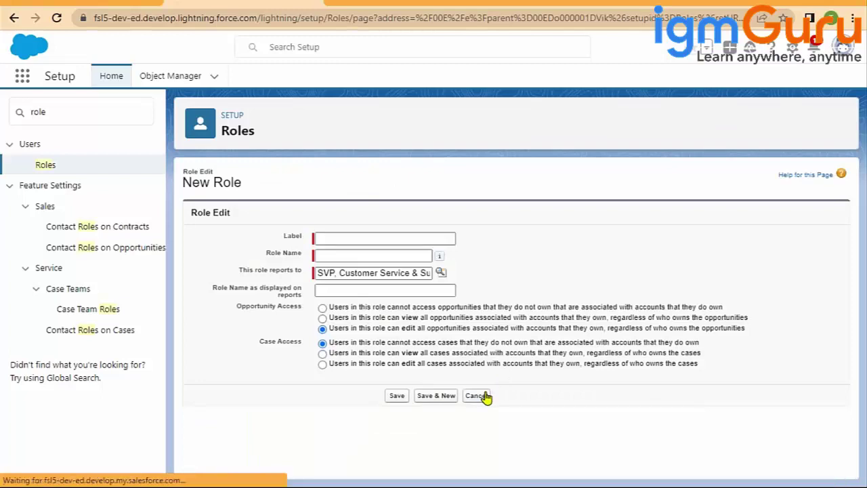